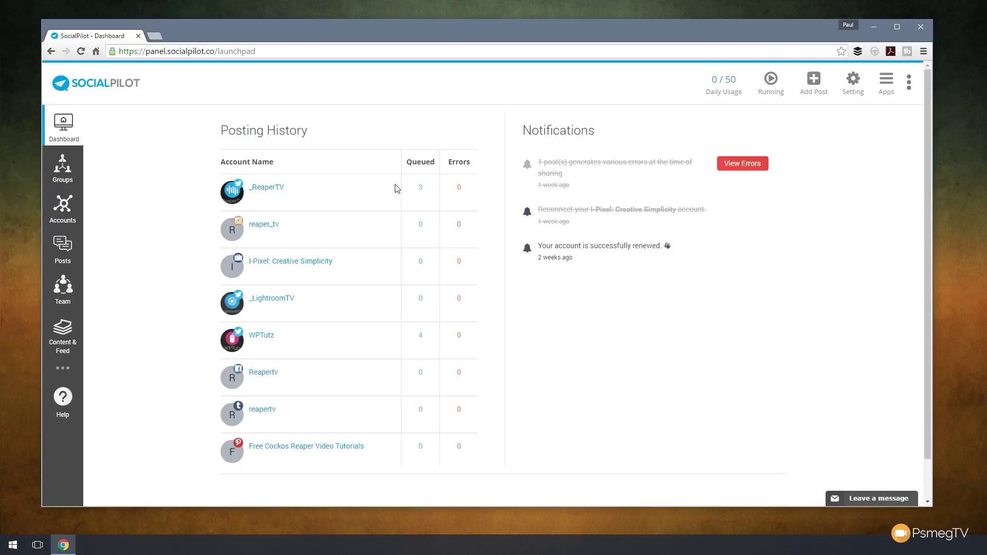
Step: Look through the options offered for groups, accounts, posts and team management
{"action": "left_click", "coordinate": [72, 177]}
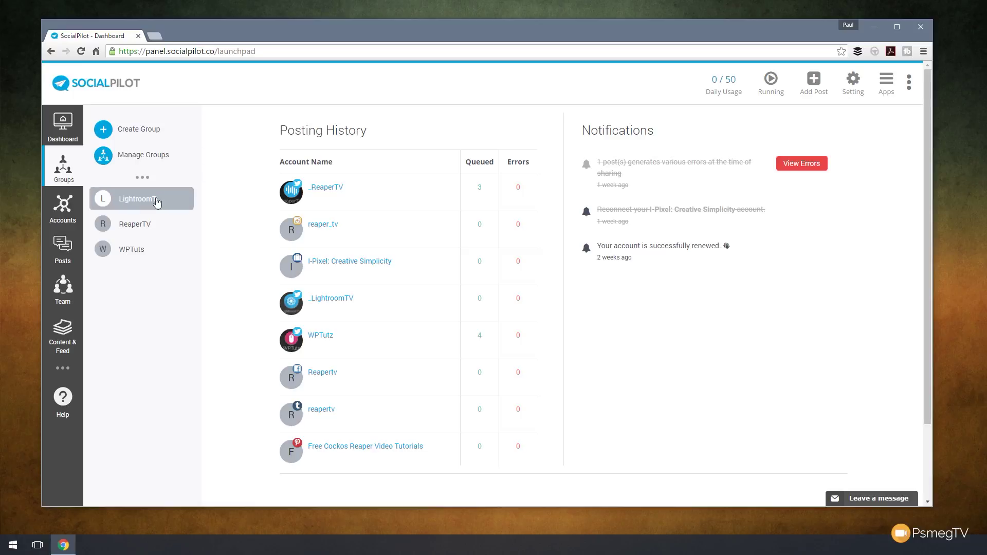
{"action": "left_click", "coordinate": [65, 218]}
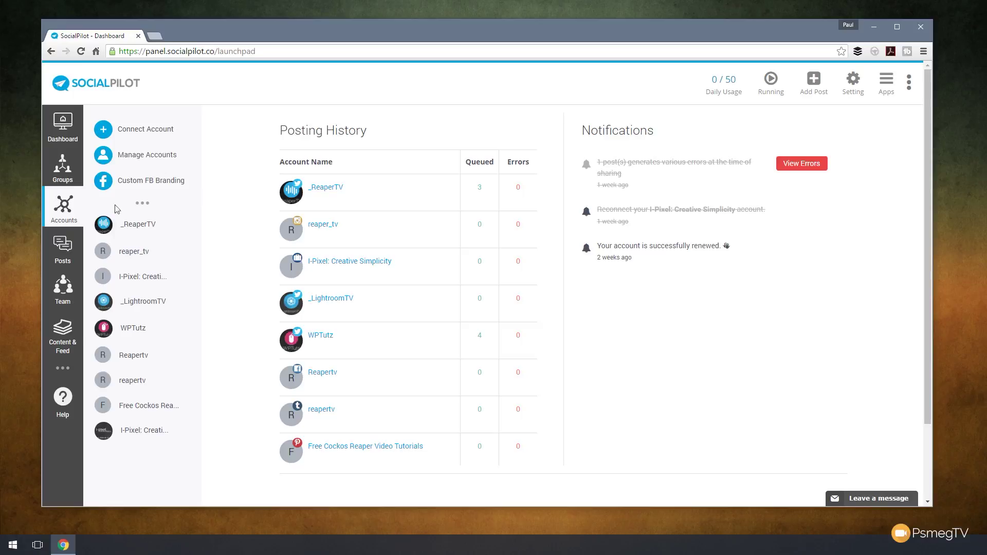
{"action": "left_click", "coordinate": [64, 248]}
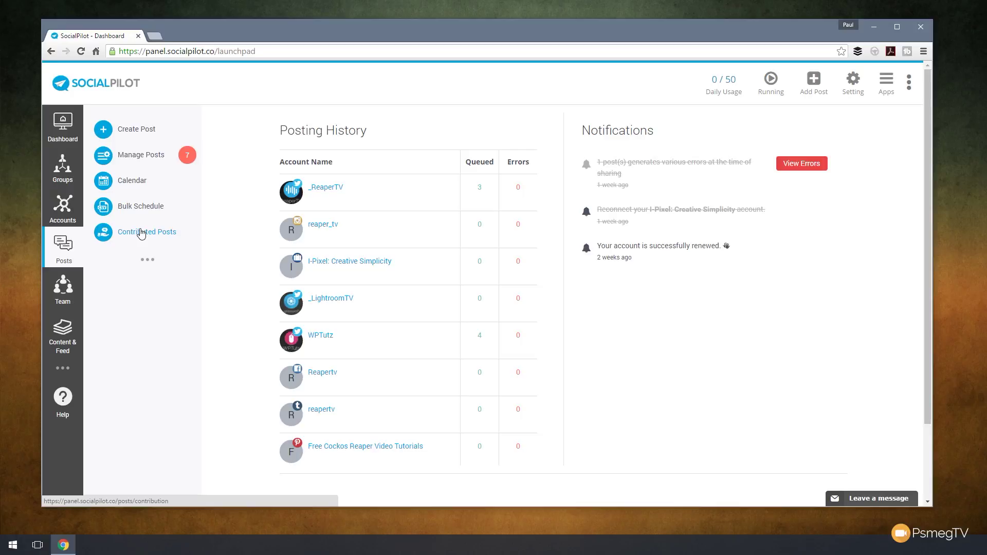
{"action": "mouse_move", "coordinate": [58, 294]}
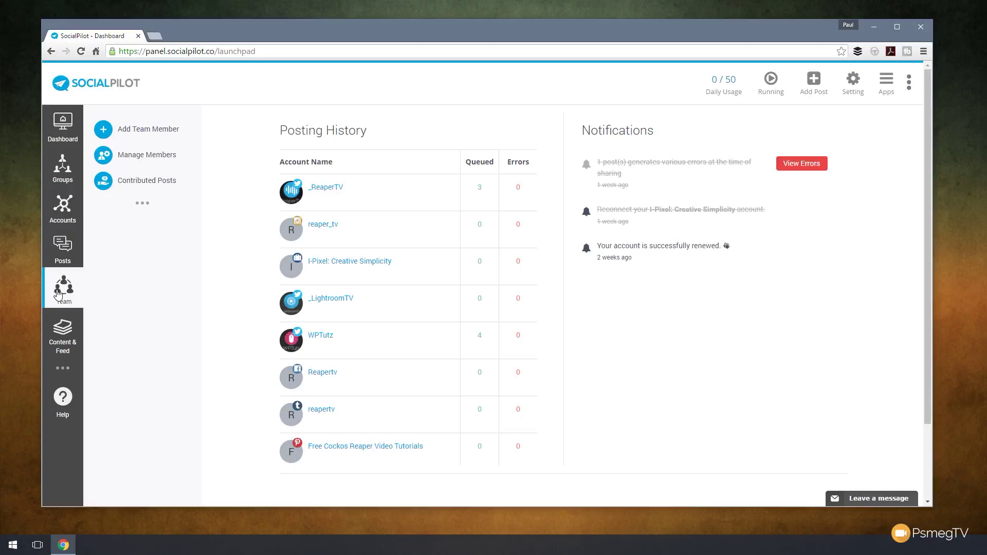
Step: Open the feed content for scheduling and filter the articles to the Alltop feed
{"action": "left_click", "coordinate": [69, 340]}
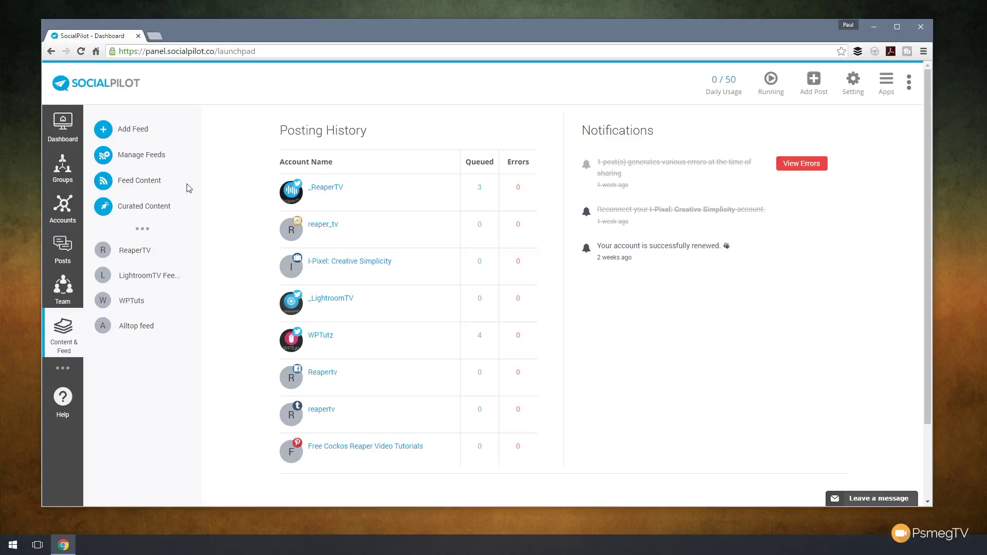
{"action": "left_click", "coordinate": [146, 185]}
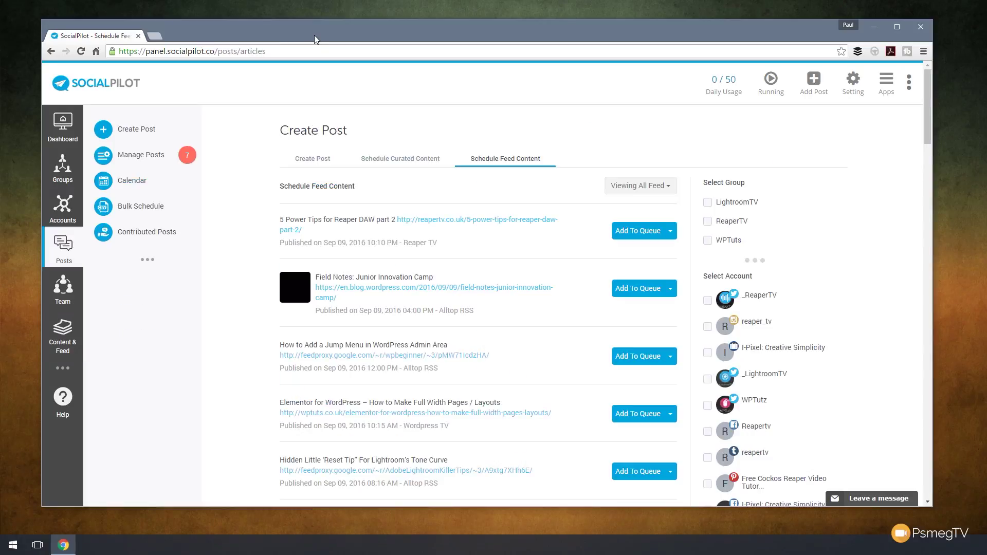
{"action": "left_click", "coordinate": [663, 188]}
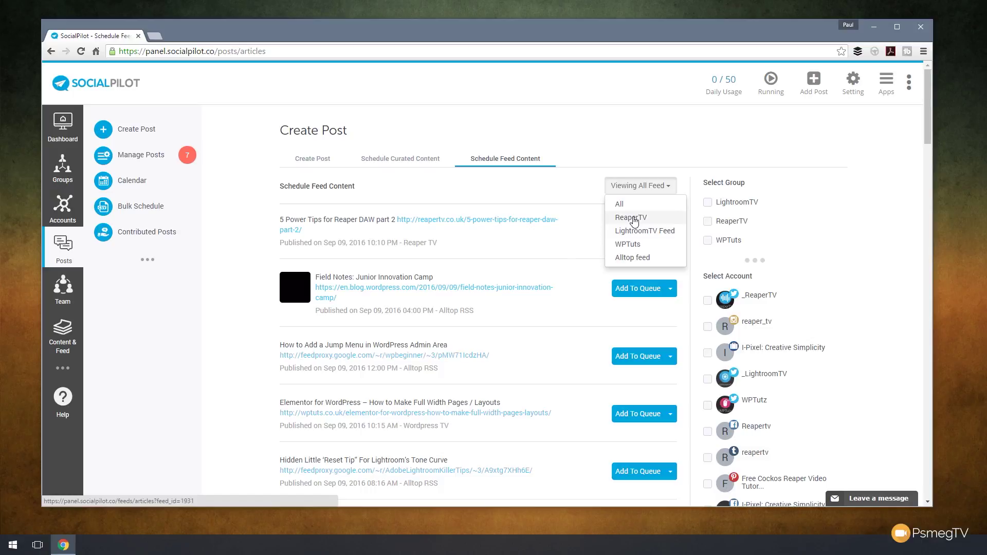
{"action": "left_click", "coordinate": [633, 258]}
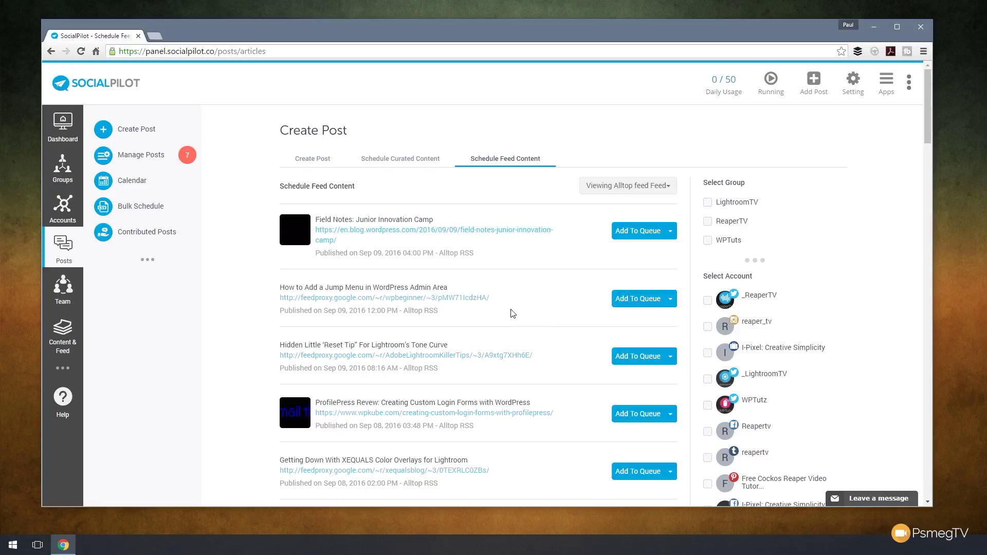
{"action": "scroll", "coordinate": [514, 314], "scroll_direction": "down", "scroll_amount": 1}
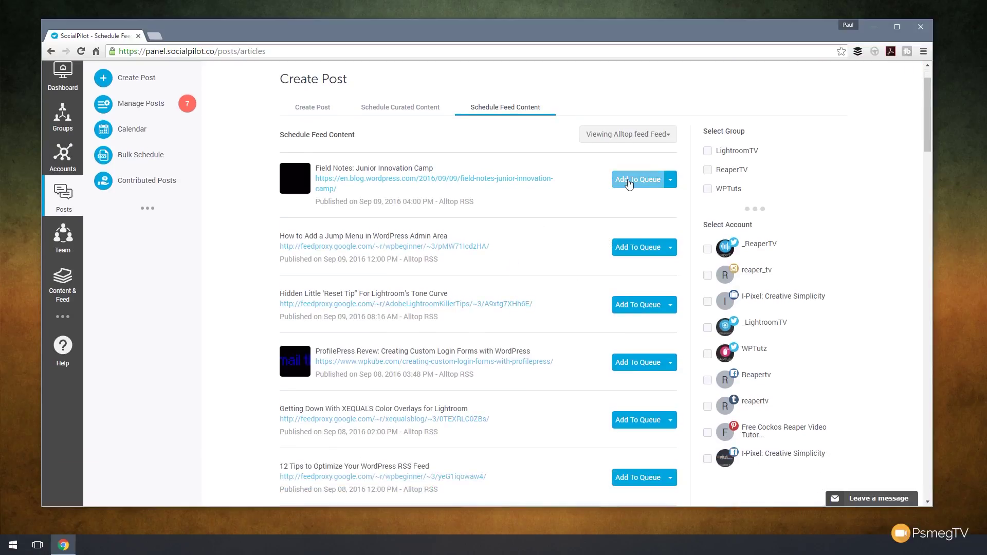
Step: Try to schedule the article "Field Notes: Junior Innovation Camp" without choosing an account
{"action": "left_click", "coordinate": [671, 181]}
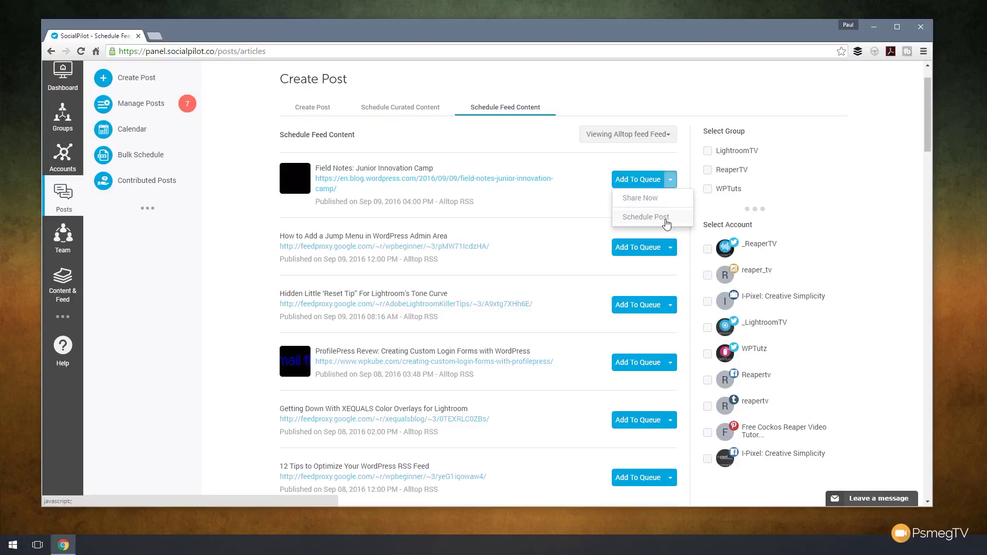
{"action": "left_click", "coordinate": [646, 217]}
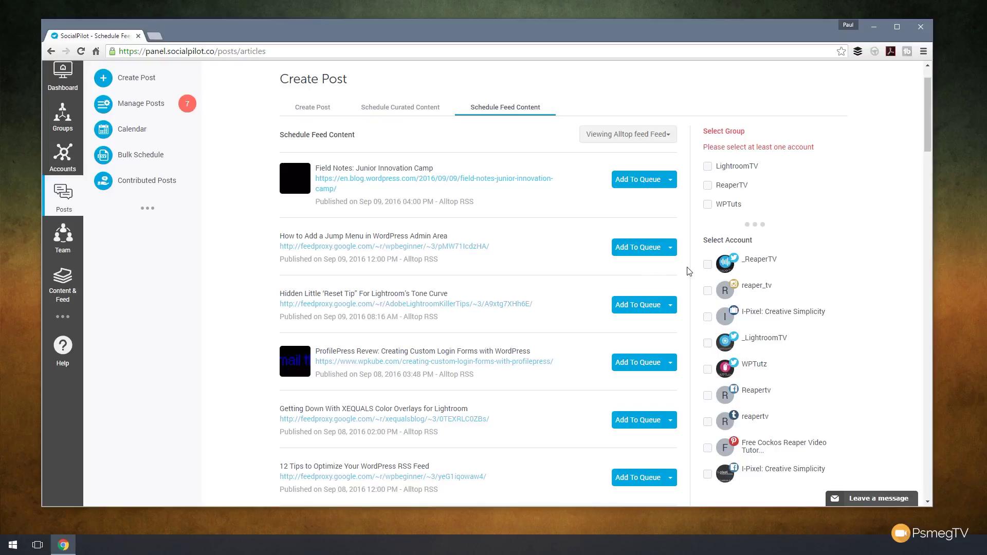
Step: Select the WPTuts group and open the scheduling settings for the article "How to Add a Jump Menu in WordPress Admin Area"
{"action": "left_click", "coordinate": [709, 205]}
{"action": "left_click", "coordinate": [671, 249]}
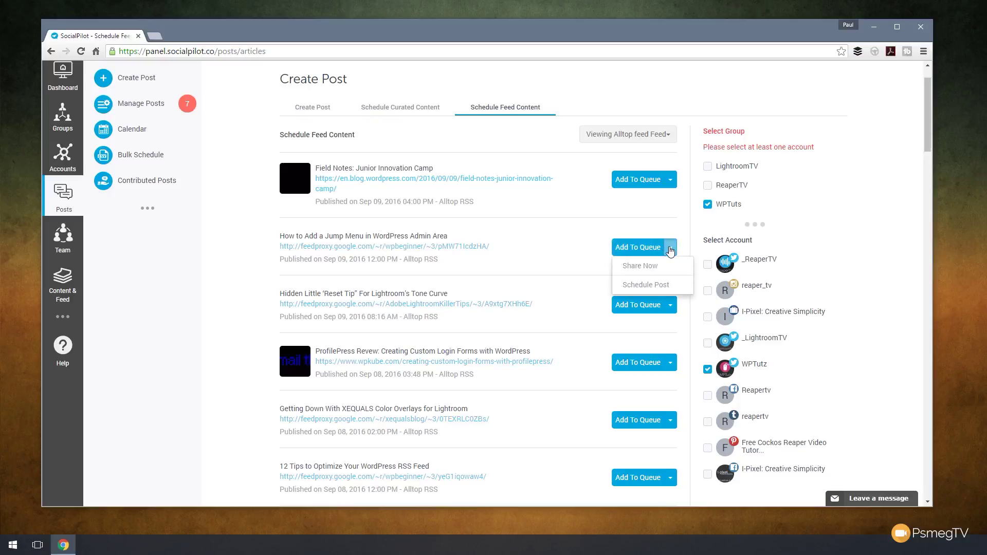
{"action": "left_click", "coordinate": [646, 285]}
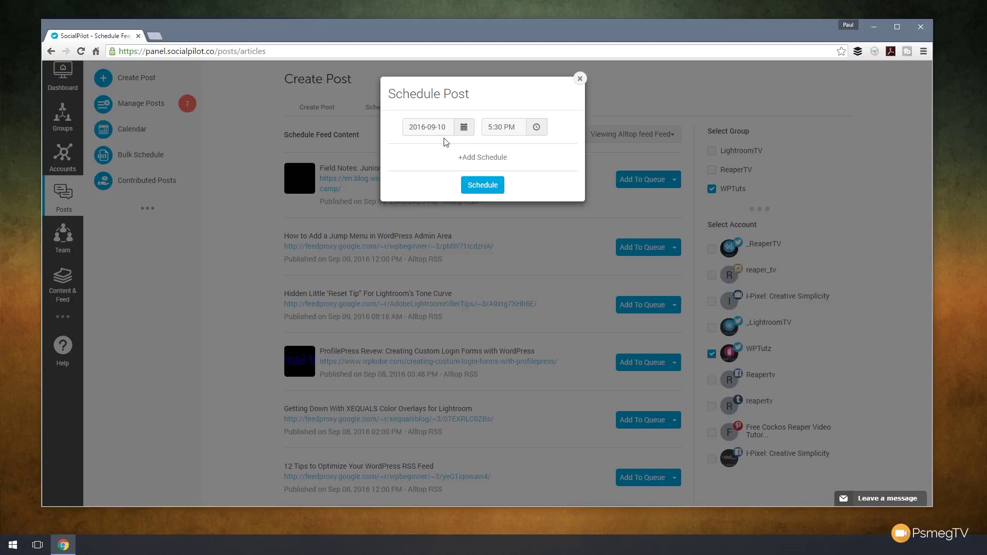
Step: Set the post's time to 7:30 PM, add a second schedule on 2016-09-13 at 5:30 PM, and confirm the scheduling
{"action": "left_click", "coordinate": [543, 133]}
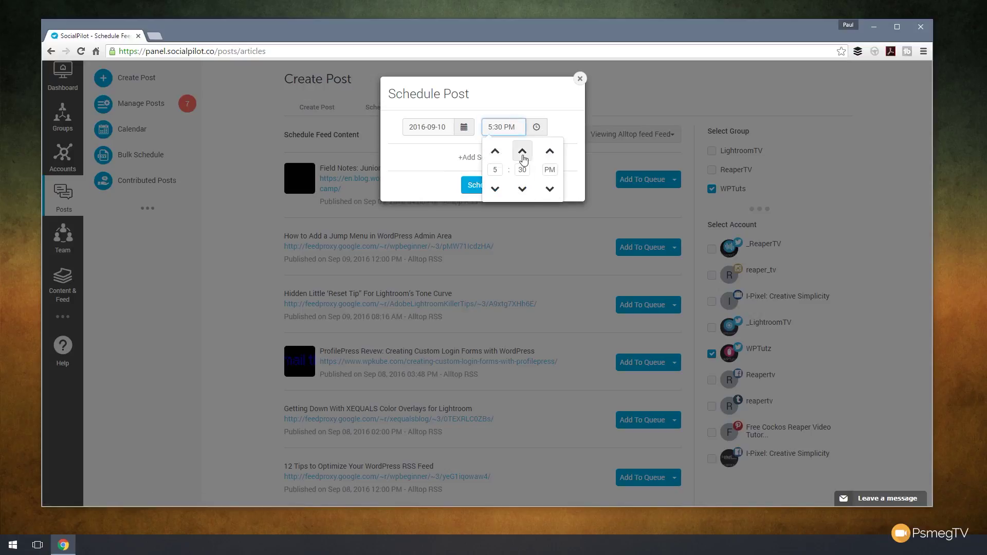
{"action": "left_click", "coordinate": [495, 152]}
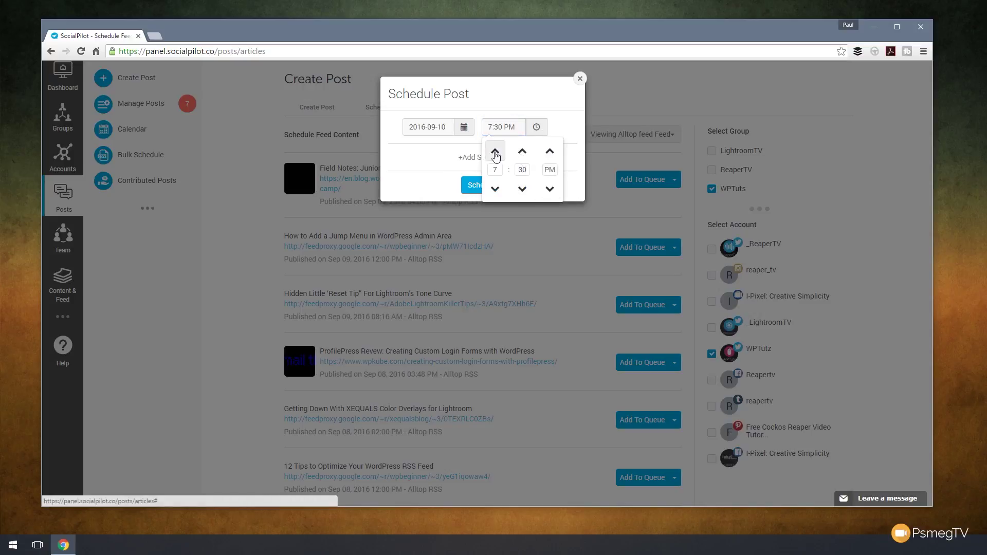
{"action": "left_click", "coordinate": [491, 101]}
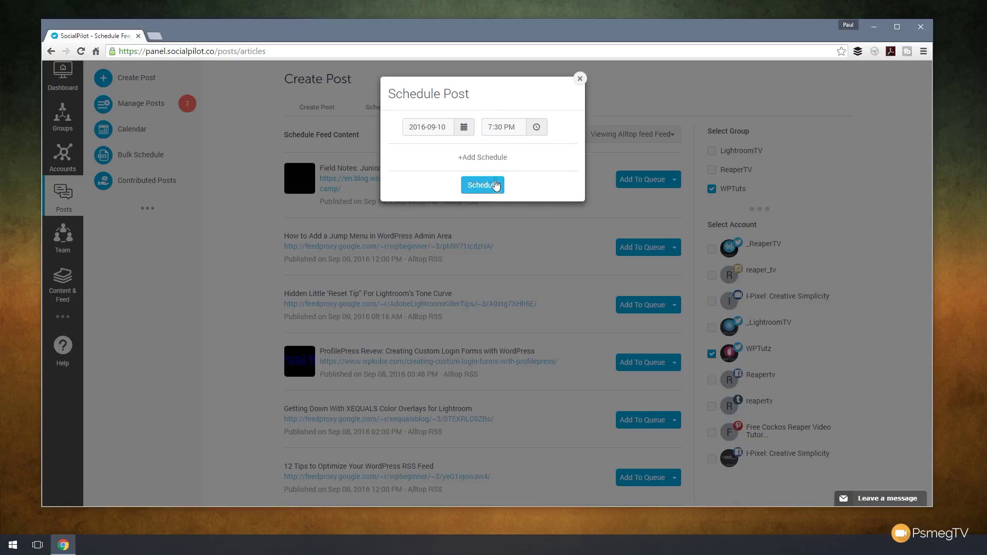
{"action": "left_click", "coordinate": [488, 159]}
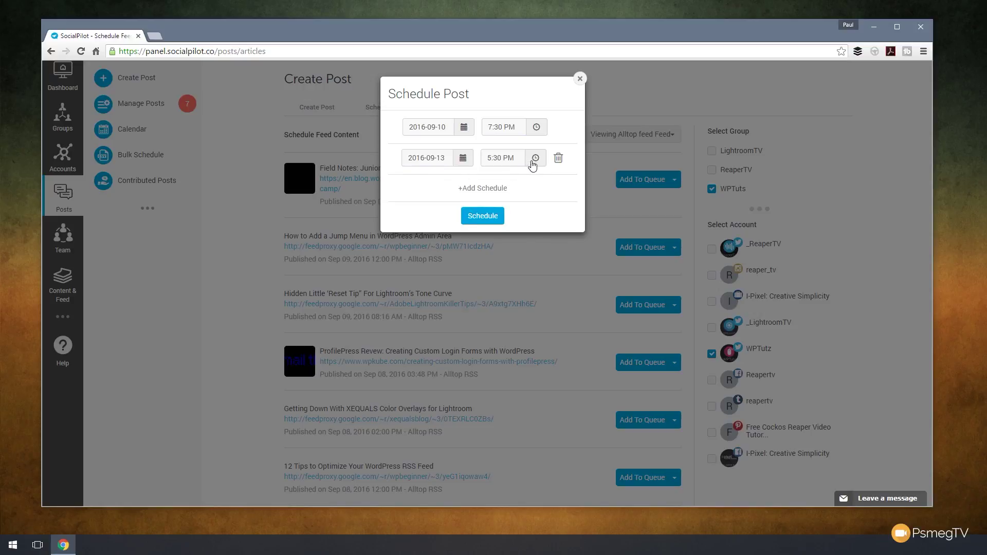
{"action": "left_click", "coordinate": [482, 216]}
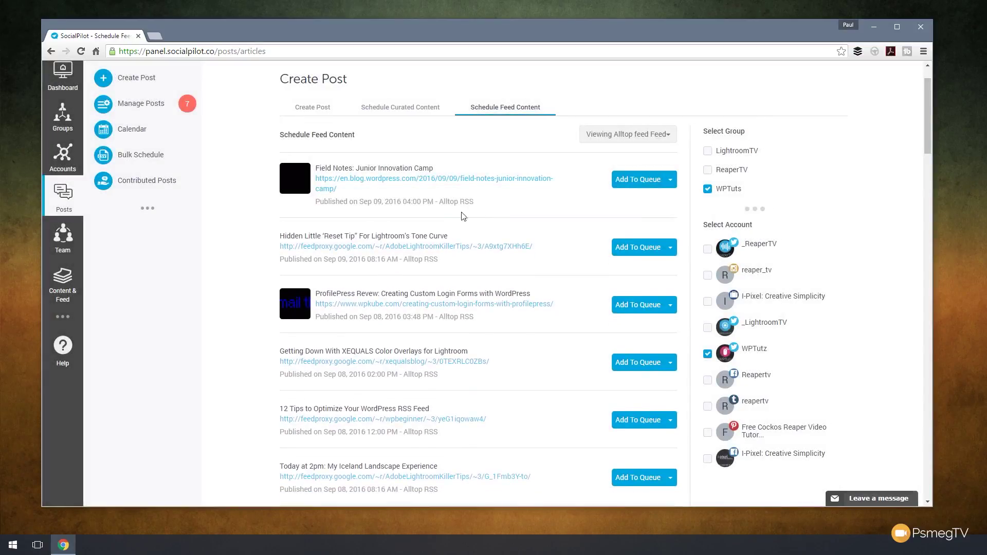
Step: Open the queued posts as a list, filter them to the WPTuts group, and examine the scheduled entries
{"action": "left_click", "coordinate": [130, 133]}
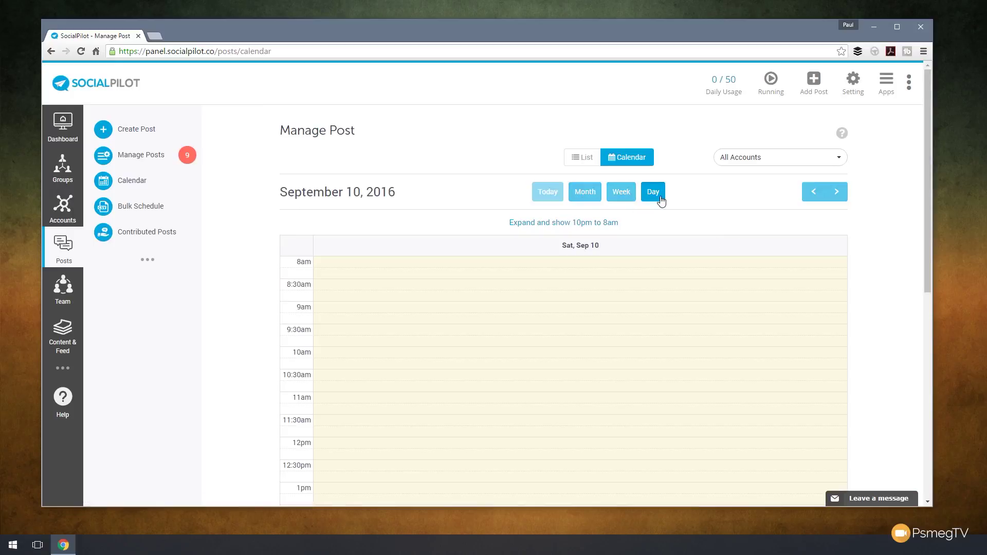
{"action": "left_click", "coordinate": [582, 159]}
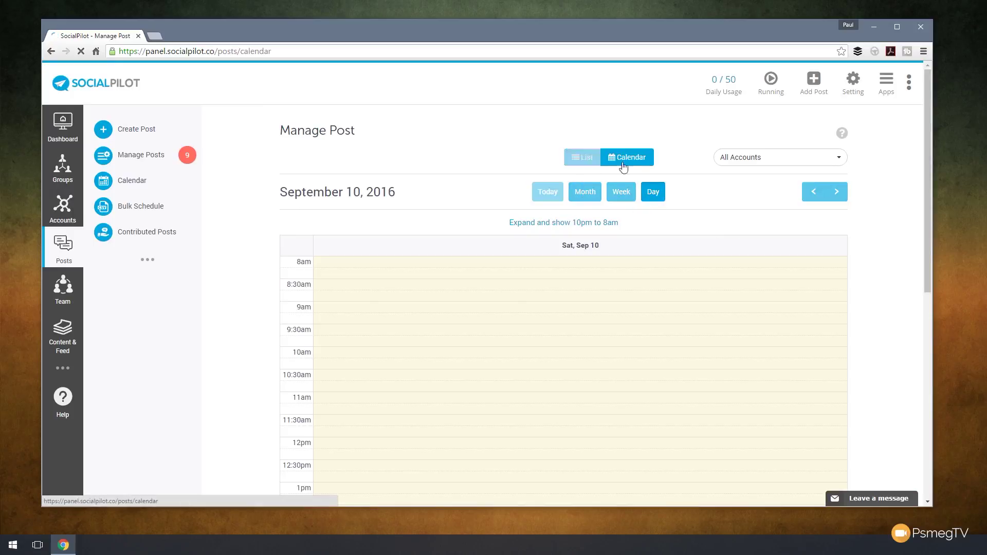
{"action": "left_click", "coordinate": [796, 160]}
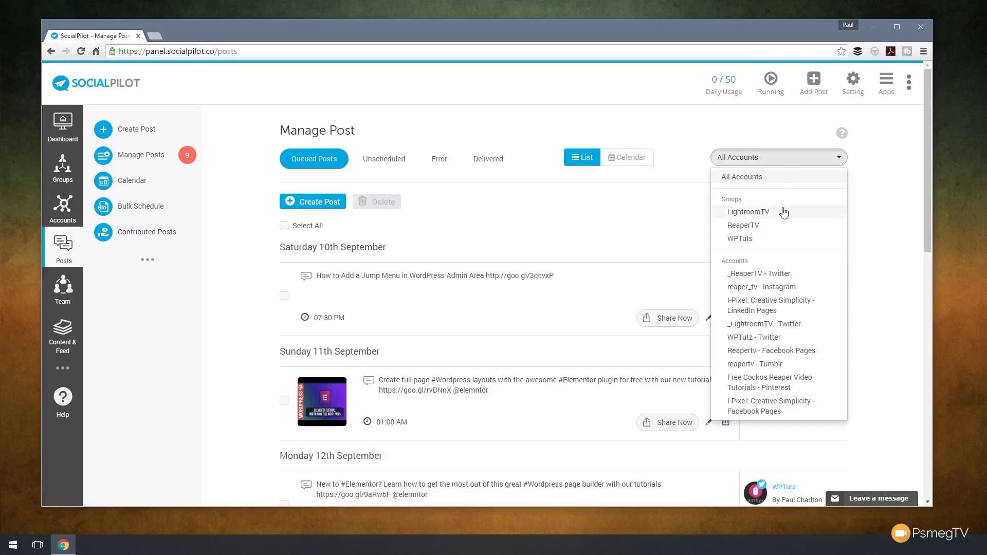
{"action": "left_click", "coordinate": [763, 243]}
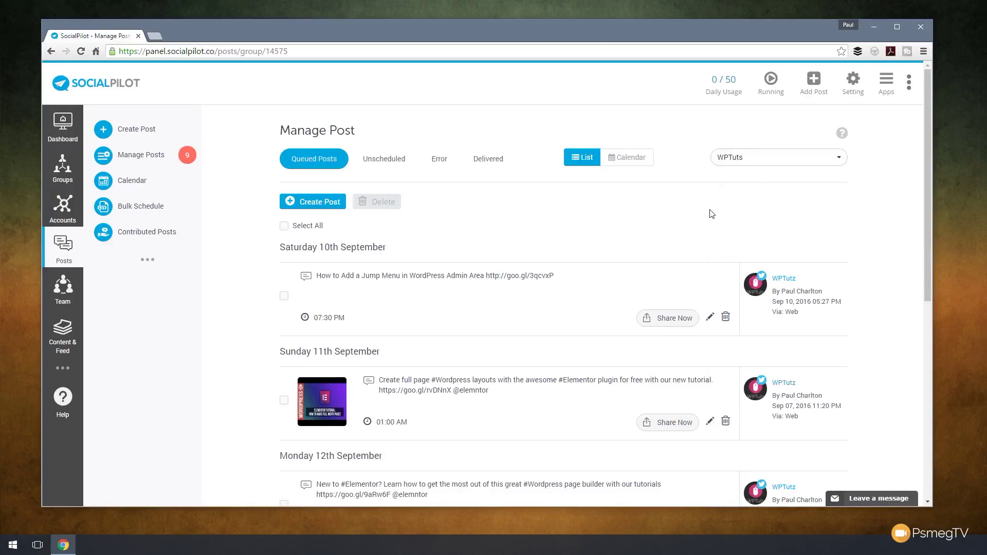
{"action": "scroll", "coordinate": [693, 218], "scroll_direction": "down", "scroll_amount": 7}
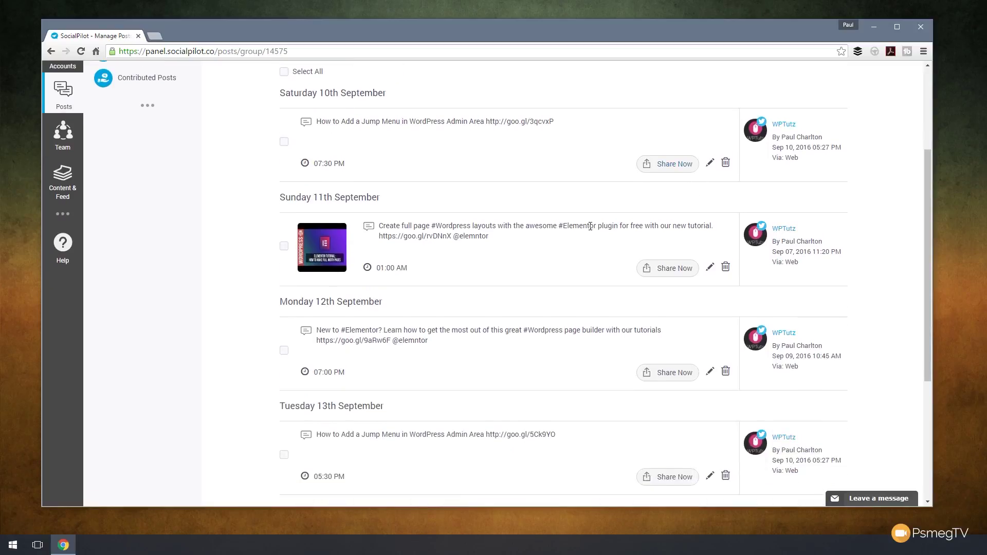
{"action": "scroll", "coordinate": [589, 234], "scroll_direction": "up", "scroll_amount": 1}
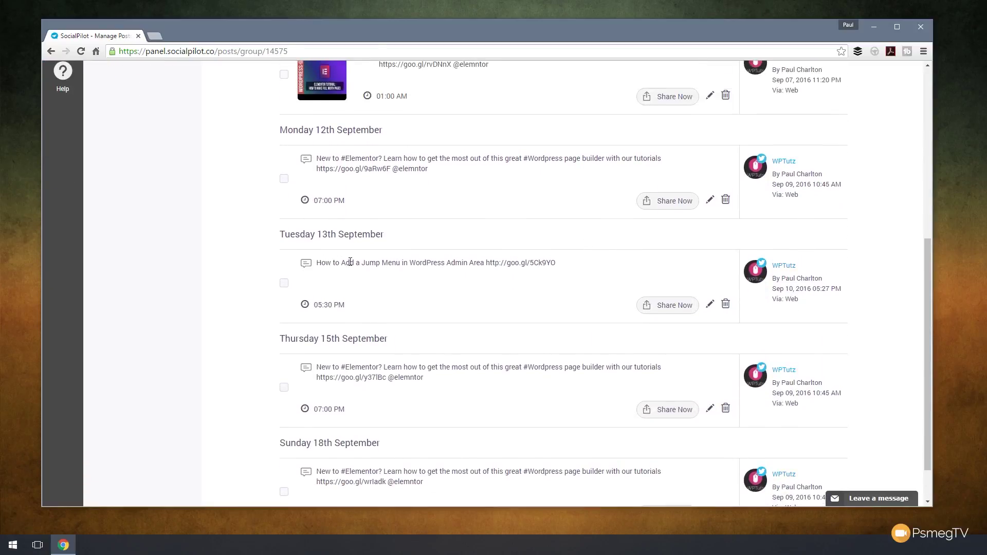
{"action": "scroll", "coordinate": [453, 280], "scroll_direction": "up", "scroll_amount": 5}
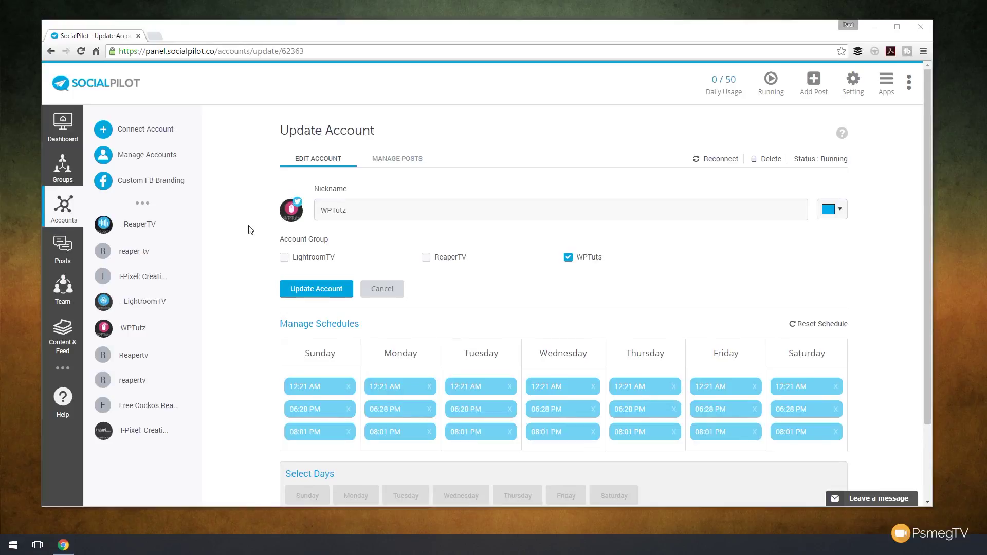
Step: Try changing the WPTutz account's colour to green (#0eed00)
{"action": "scroll", "coordinate": [249, 228], "scroll_direction": "down", "scroll_amount": 2}
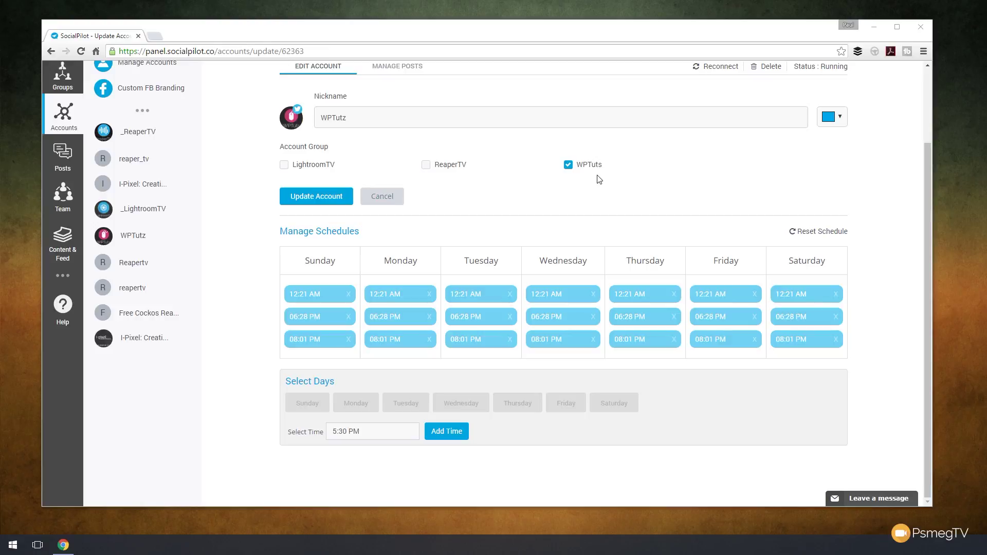
{"action": "left_click", "coordinate": [844, 120]}
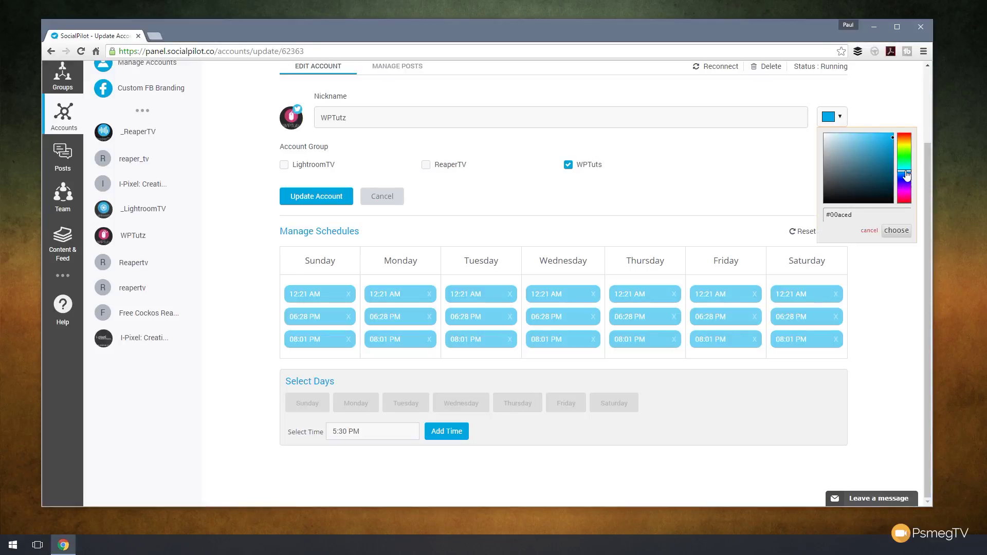
{"action": "left_click_drag", "start_coordinate": [911, 178], "coordinate": [897, 151]}
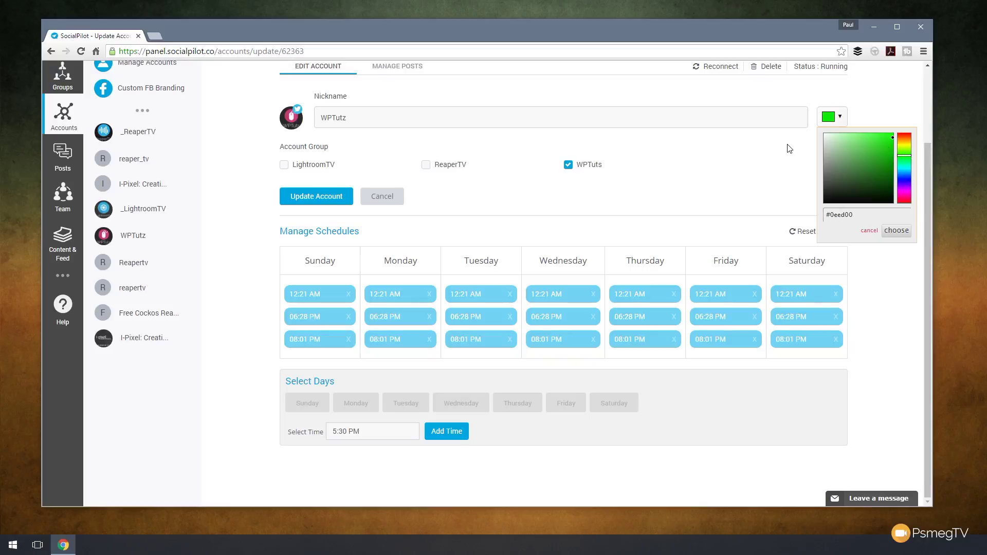
{"action": "left_click", "coordinate": [773, 151]}
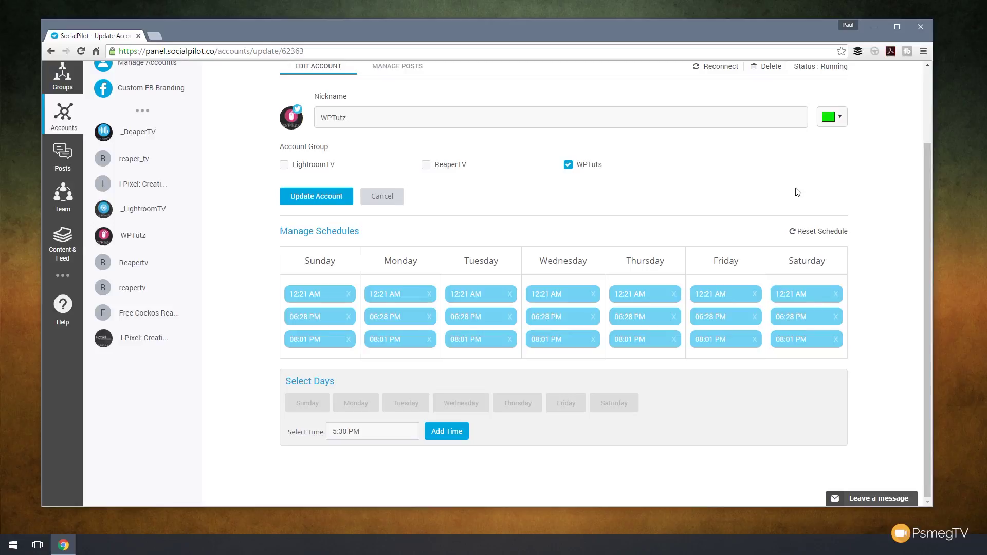
Step: Show the WPTutz account's posts in the calendar and inspect the details of the post scheduled for September 10
{"action": "left_click", "coordinate": [400, 72]}
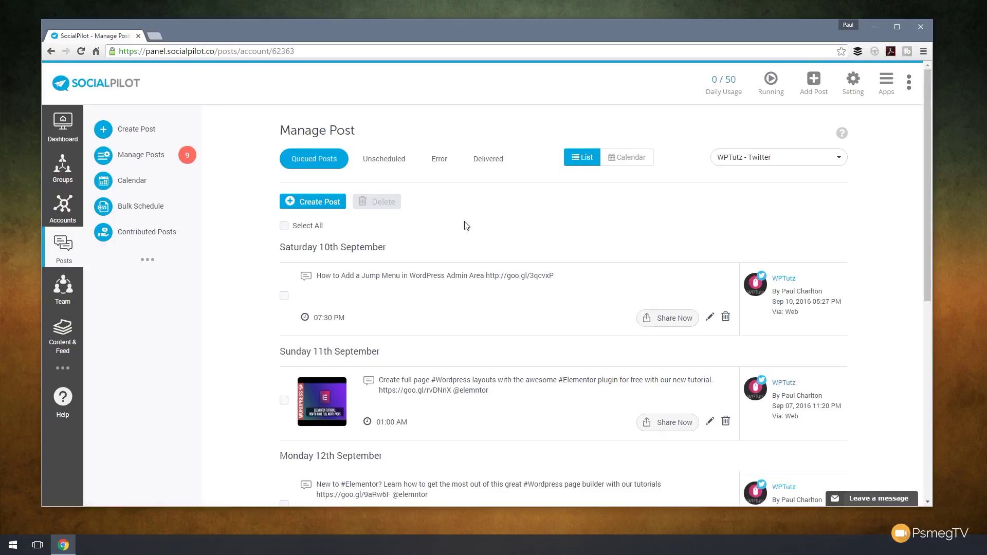
{"action": "left_click", "coordinate": [625, 160]}
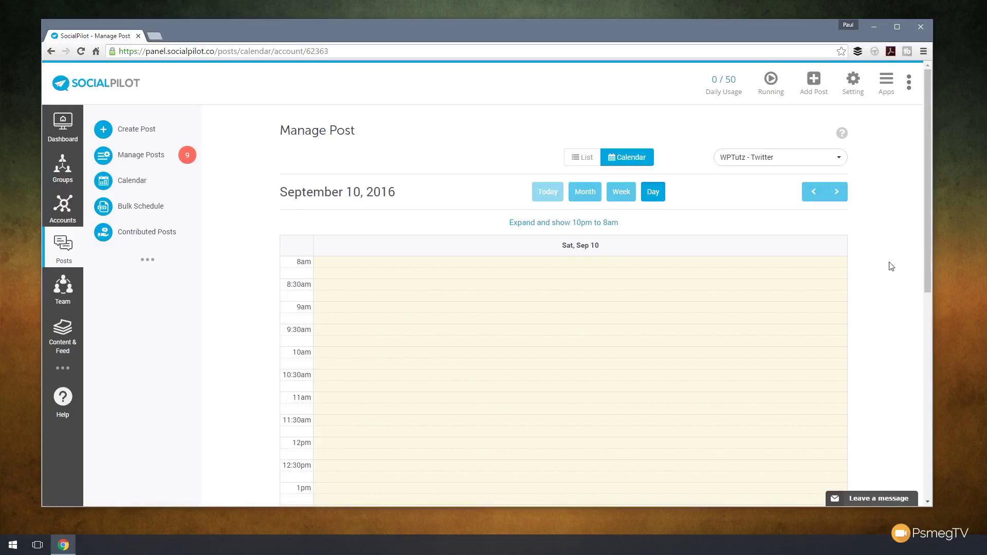
{"action": "scroll", "coordinate": [885, 266], "scroll_direction": "down", "scroll_amount": 8}
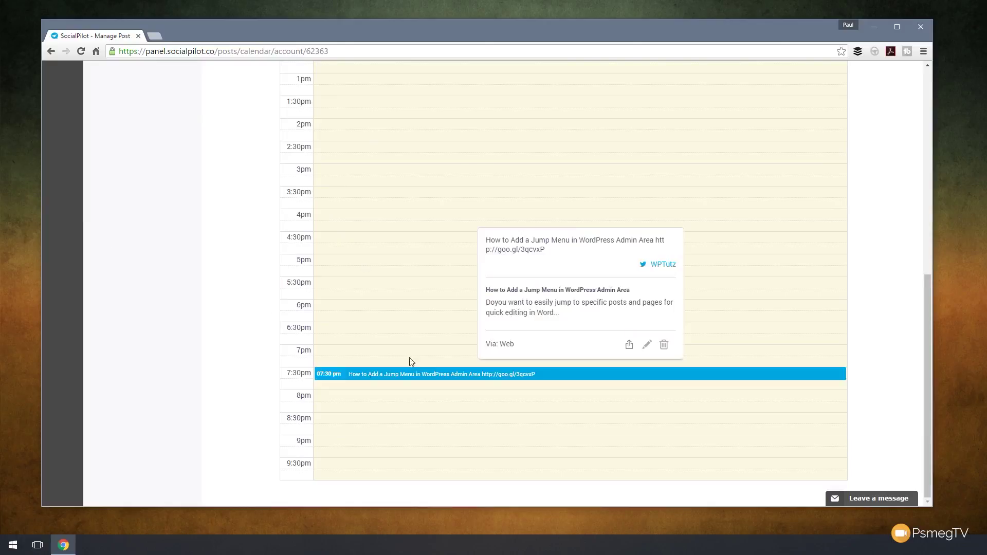
{"action": "mouse_move", "coordinate": [400, 378]}
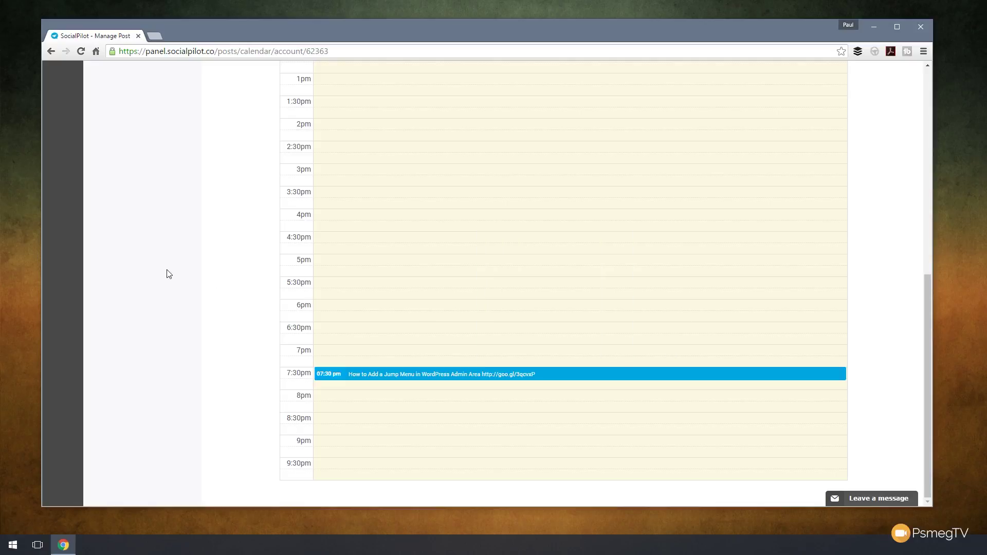
{"action": "scroll", "coordinate": [169, 280], "scroll_direction": "up", "scroll_amount": 7}
{"action": "scroll", "coordinate": [195, 329], "scroll_direction": "up", "scroll_amount": 1}
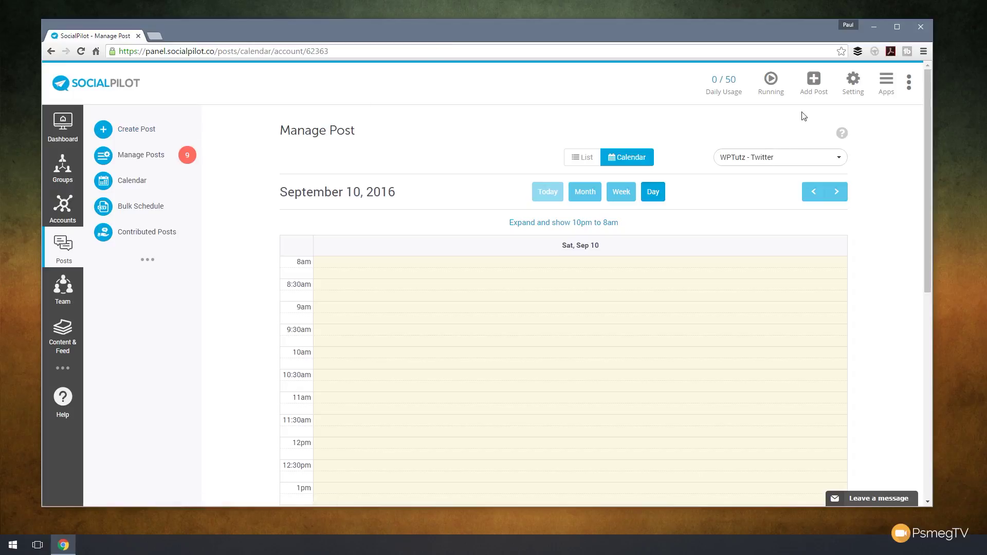
Step: Start a new post and enter the placeholder content "jshfjhsfhf dsfsdh khsdkfh skdf sdjkfhkh sd"
{"action": "left_click", "coordinate": [815, 82]}
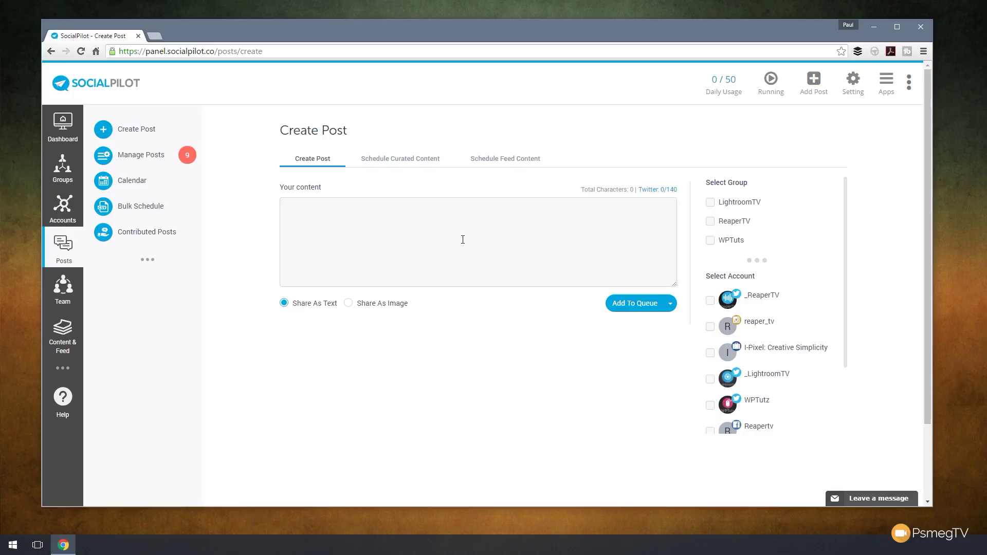
{"action": "left_click", "coordinate": [350, 214]}
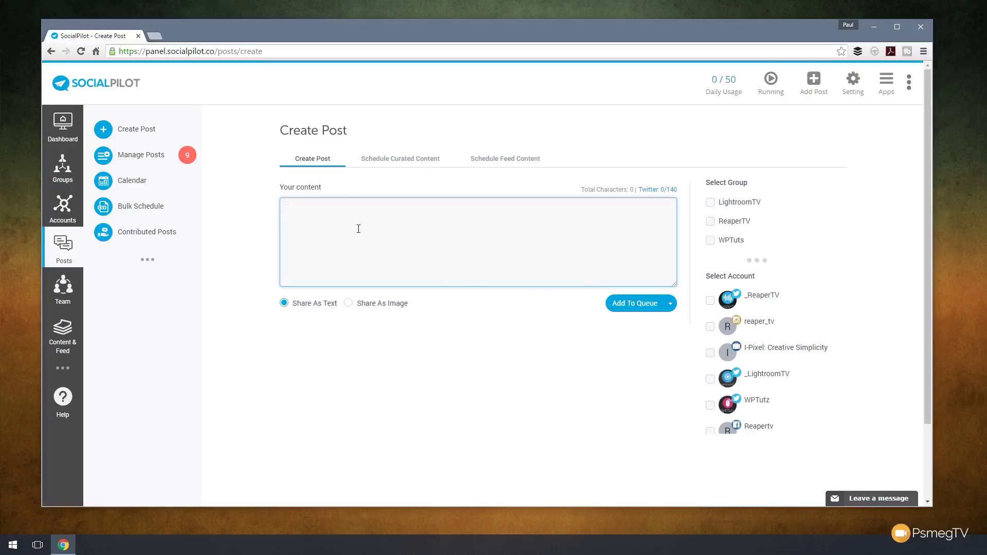
{"action": "type", "text": "jshfjhsfhf dsfsdh khsdkfh skdf sdjk"}
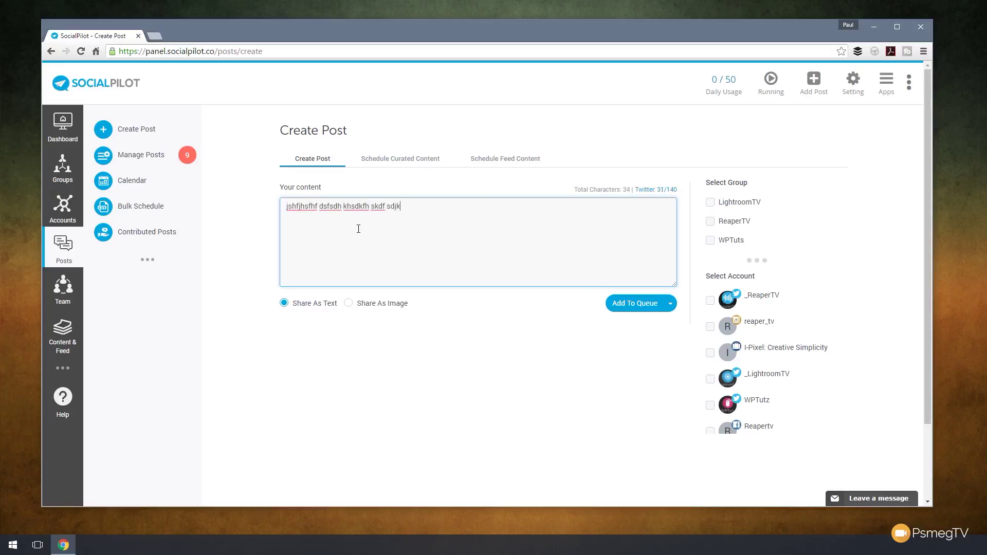
{"action": "type", "text": "fhkh sd"}
Step: Review the new post's queueing and sharing options and the groups and accounts available for publishing it
{"action": "left_click", "coordinate": [675, 308]}
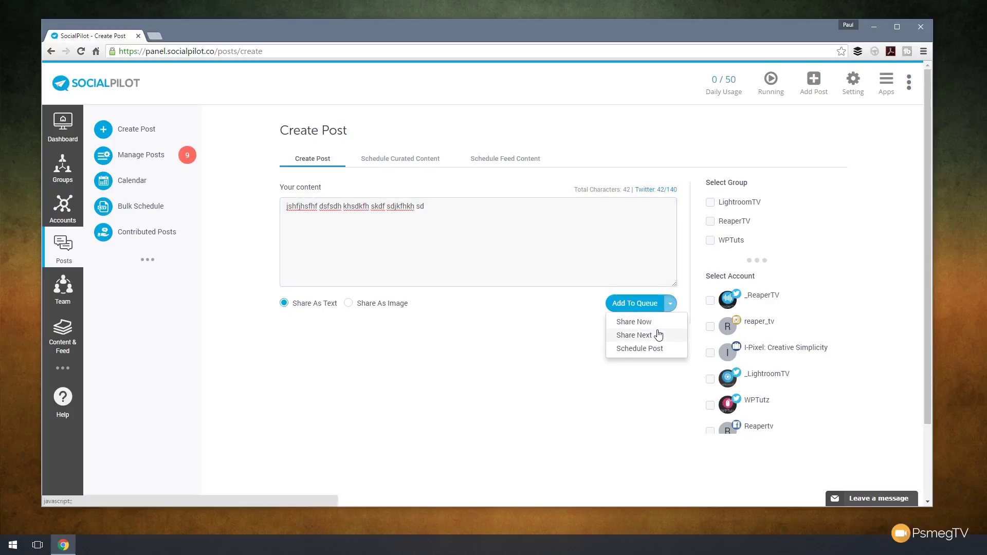
{"action": "left_click", "coordinate": [521, 339]}
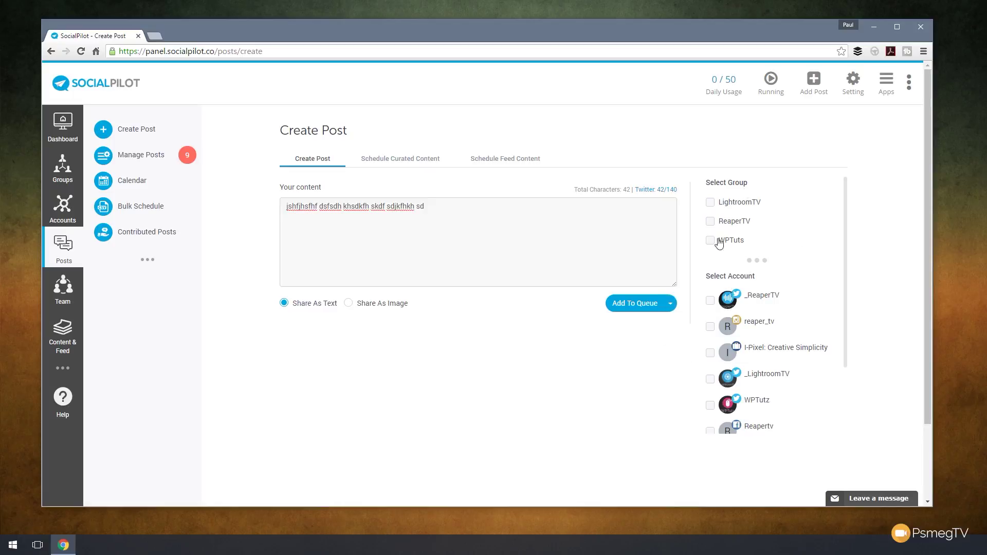
{"action": "scroll", "coordinate": [812, 292], "scroll_direction": "down", "scroll_amount": 2}
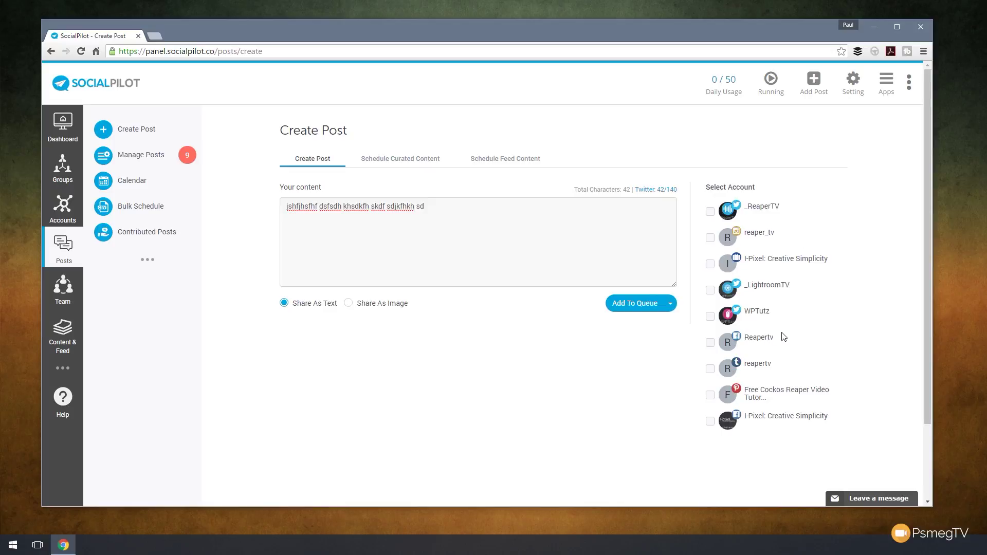
{"action": "scroll", "coordinate": [784, 336], "scroll_direction": "up", "scroll_amount": 2}
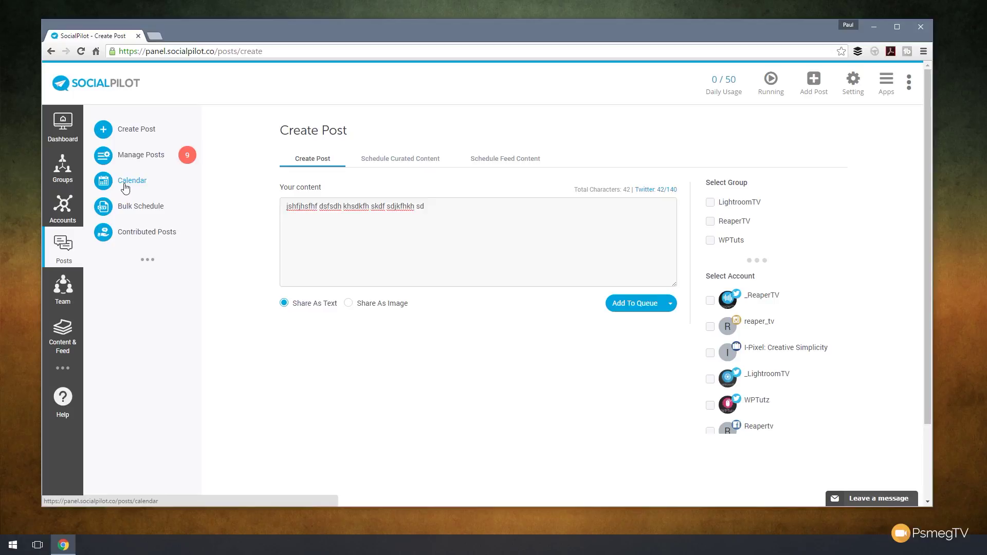
Step: Show the curated content suggestions for the Tech category and browse through the suggested articles
{"action": "left_click", "coordinate": [408, 163]}
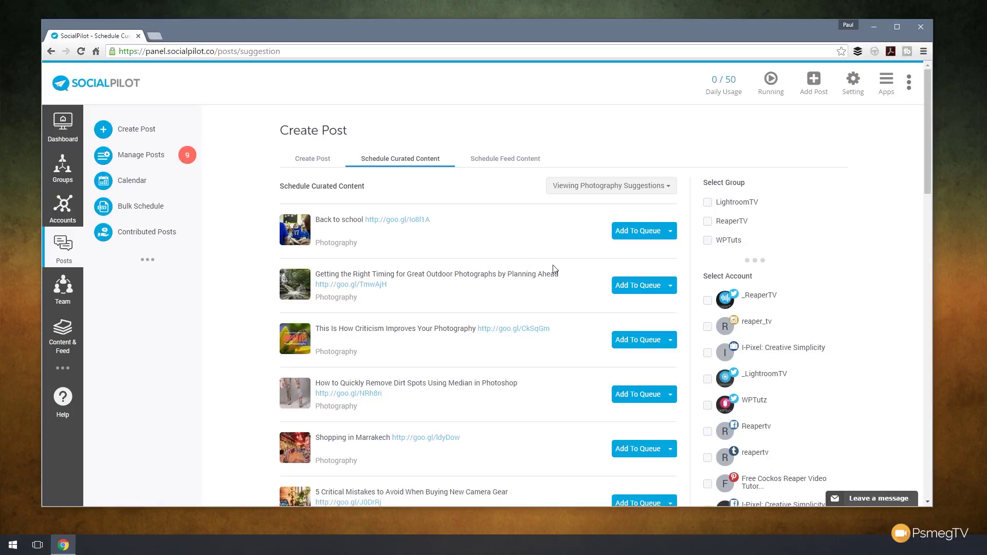
{"action": "left_click", "coordinate": [604, 189]}
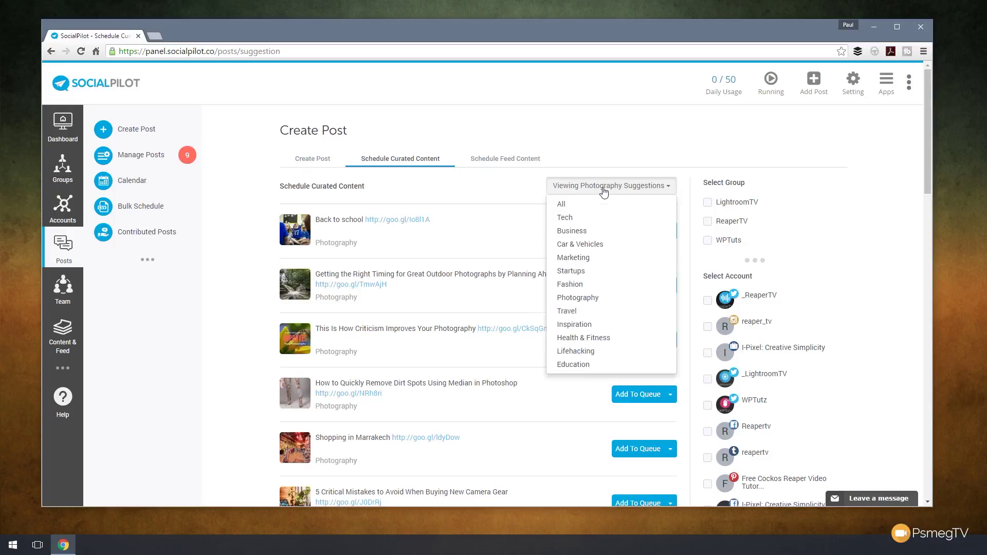
{"action": "left_click", "coordinate": [599, 220]}
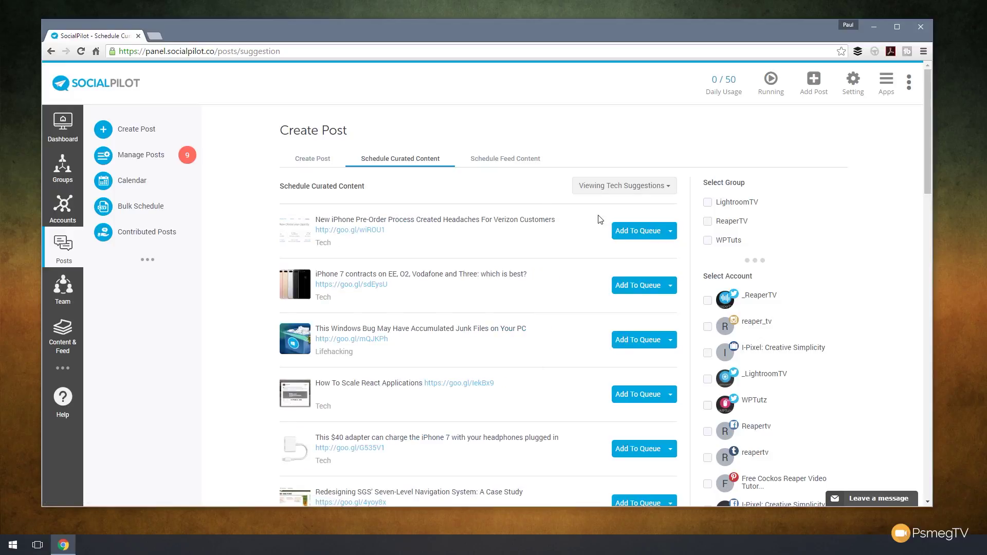
{"action": "scroll", "coordinate": [562, 281], "scroll_direction": "down", "scroll_amount": 8}
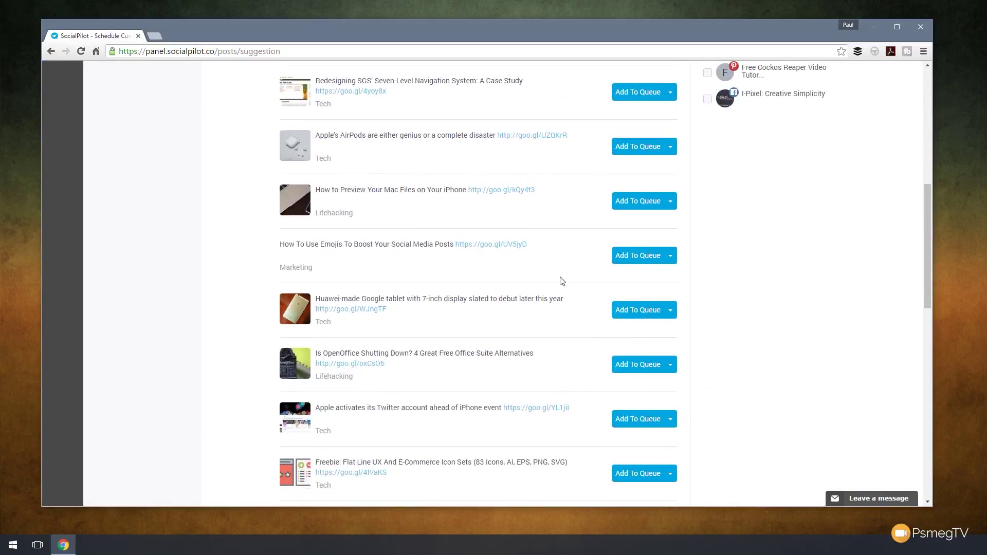
{"action": "scroll", "coordinate": [562, 282], "scroll_direction": "down", "scroll_amount": 11}
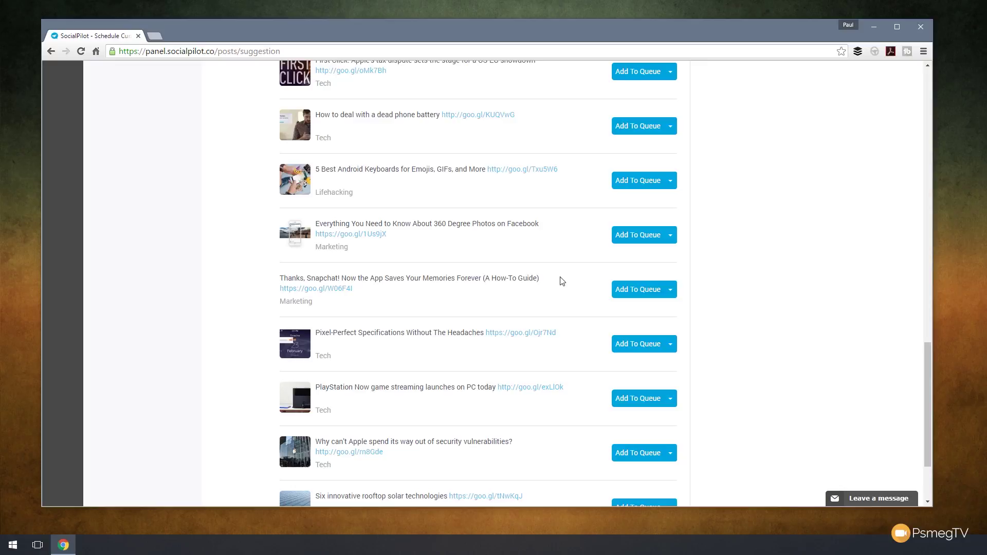
{"action": "scroll", "coordinate": [563, 281], "scroll_direction": "up", "scroll_amount": 15}
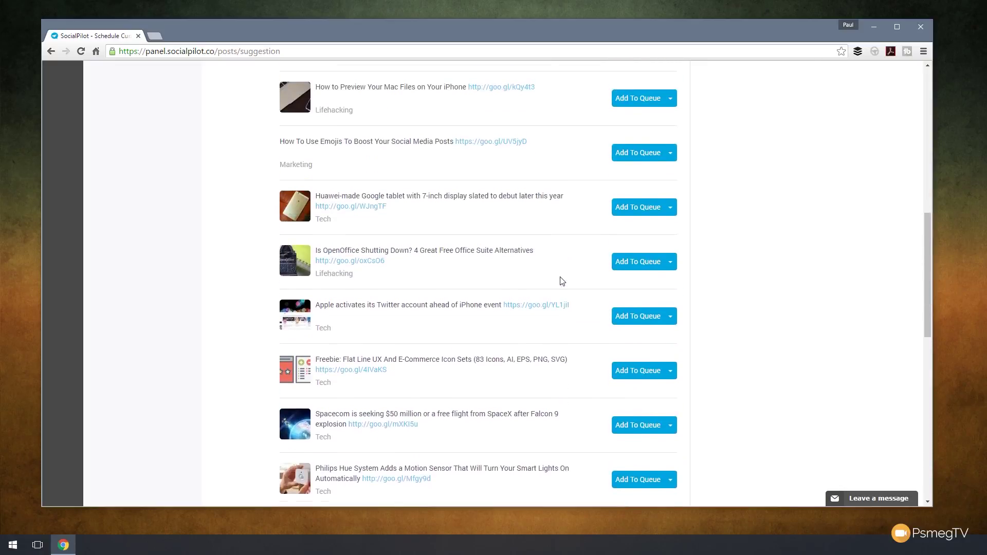
{"action": "scroll", "coordinate": [563, 281], "scroll_direction": "up", "scroll_amount": 3}
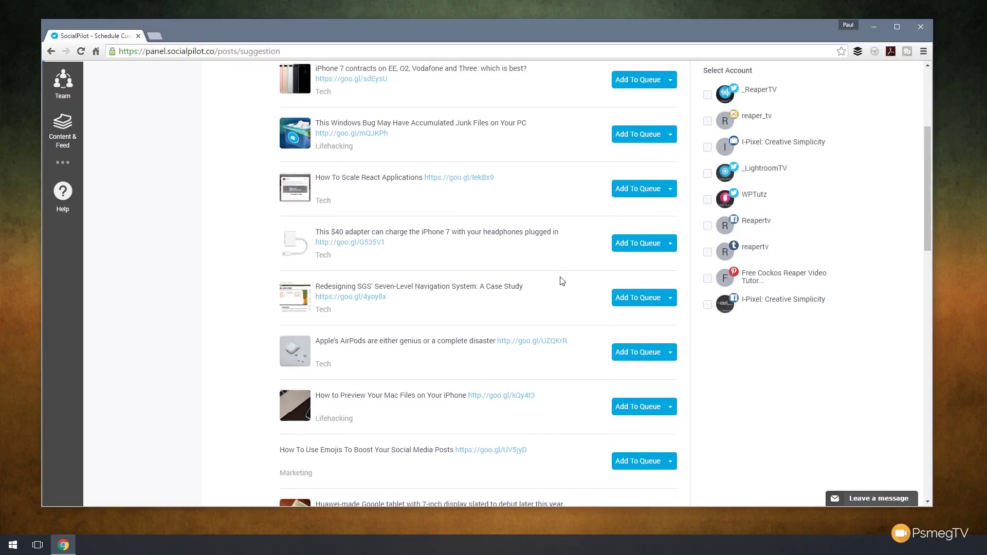
{"action": "scroll", "coordinate": [562, 281], "scroll_direction": "up", "scroll_amount": 4}
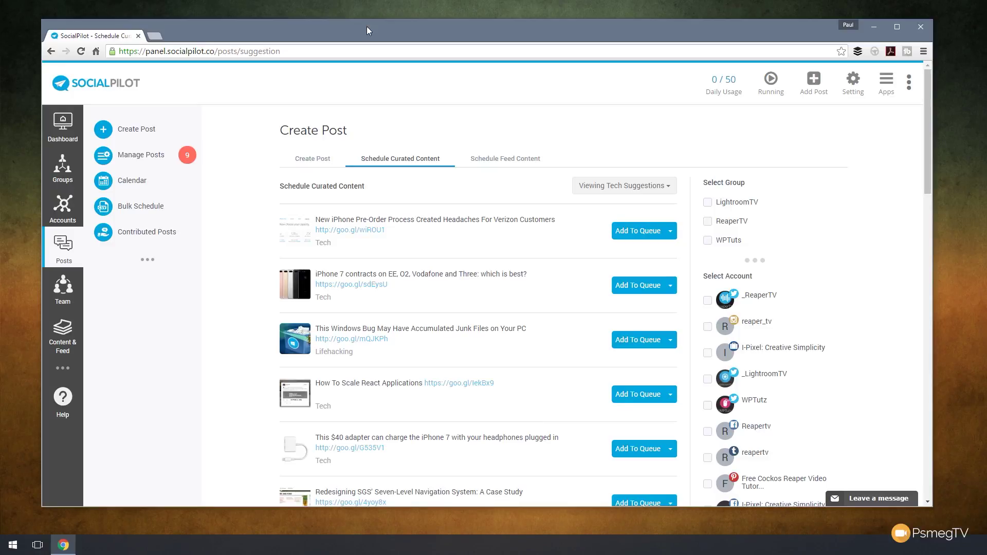
Step: Open the bulk scheduling page for uploading posts from a CSV file
{"action": "left_click", "coordinate": [141, 211]}
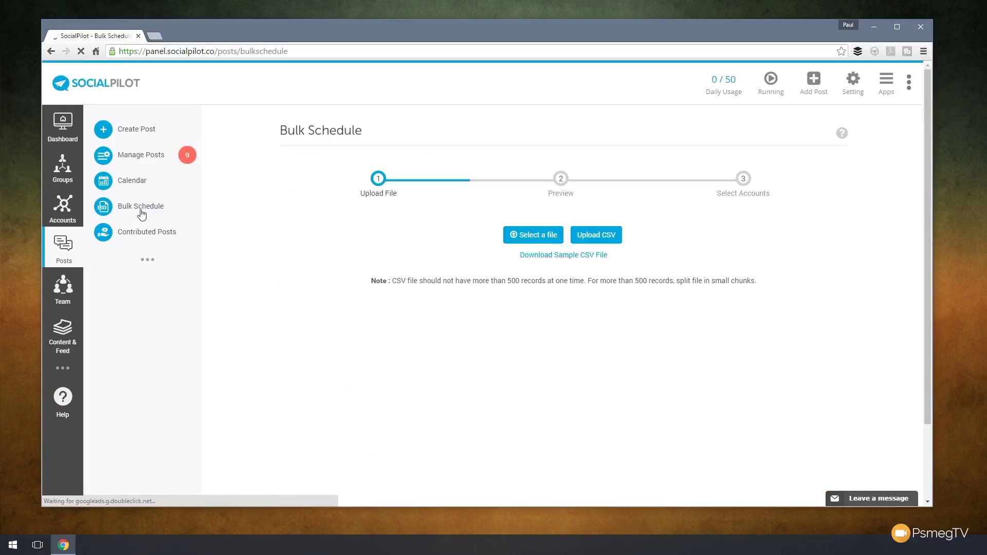